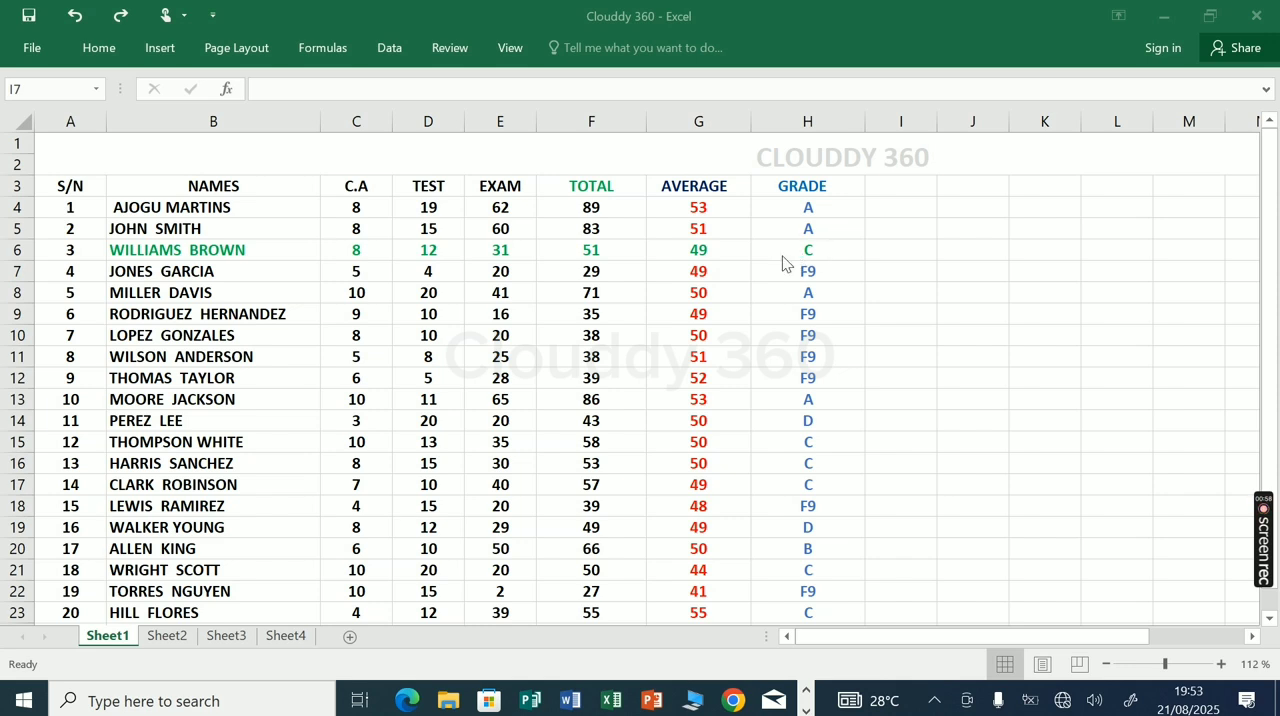
# Delete the entire row 6, the green student record with serial number 3, and undo the deletion
pyautogui.click(281, 247)
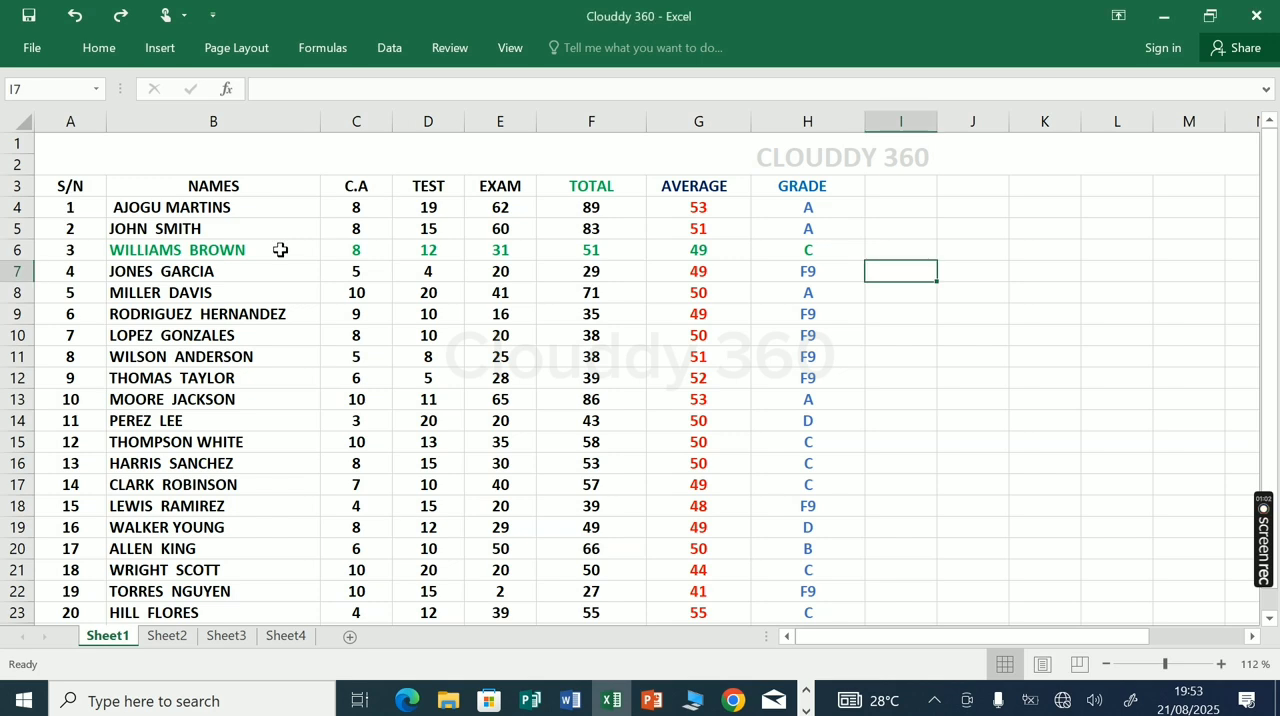
pyautogui.click(847, 247)
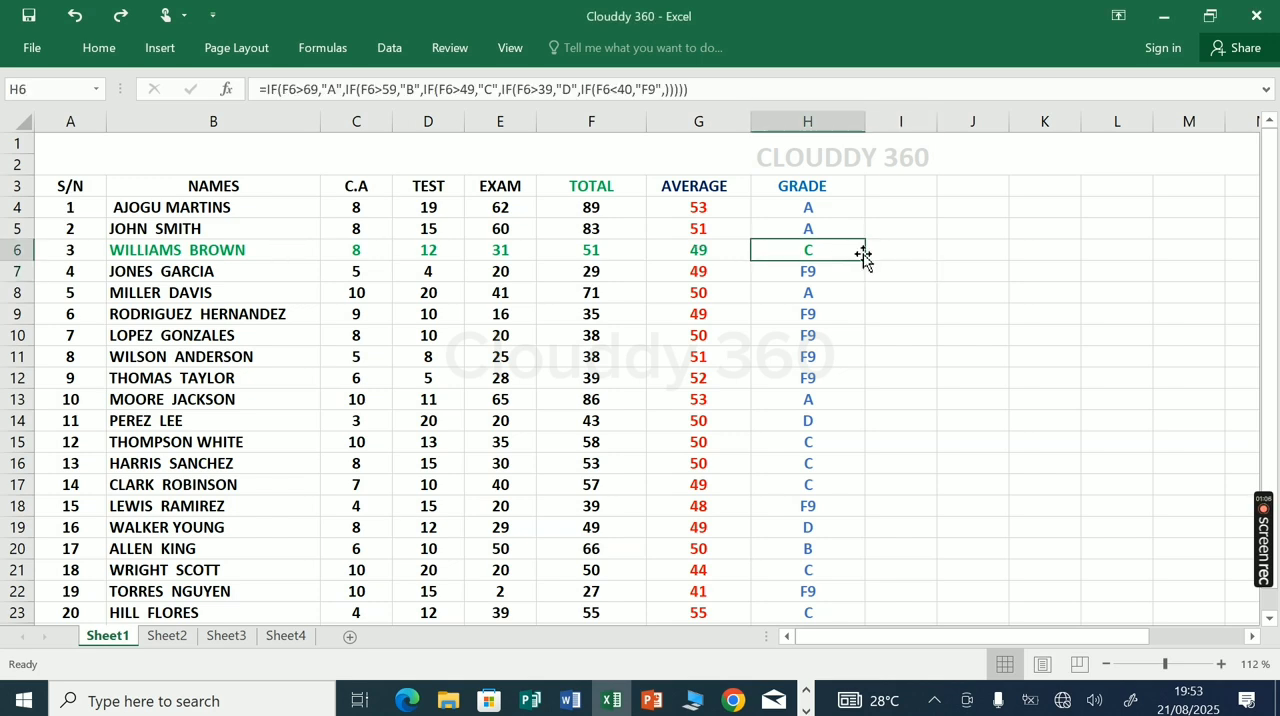
pyautogui.click(892, 248)
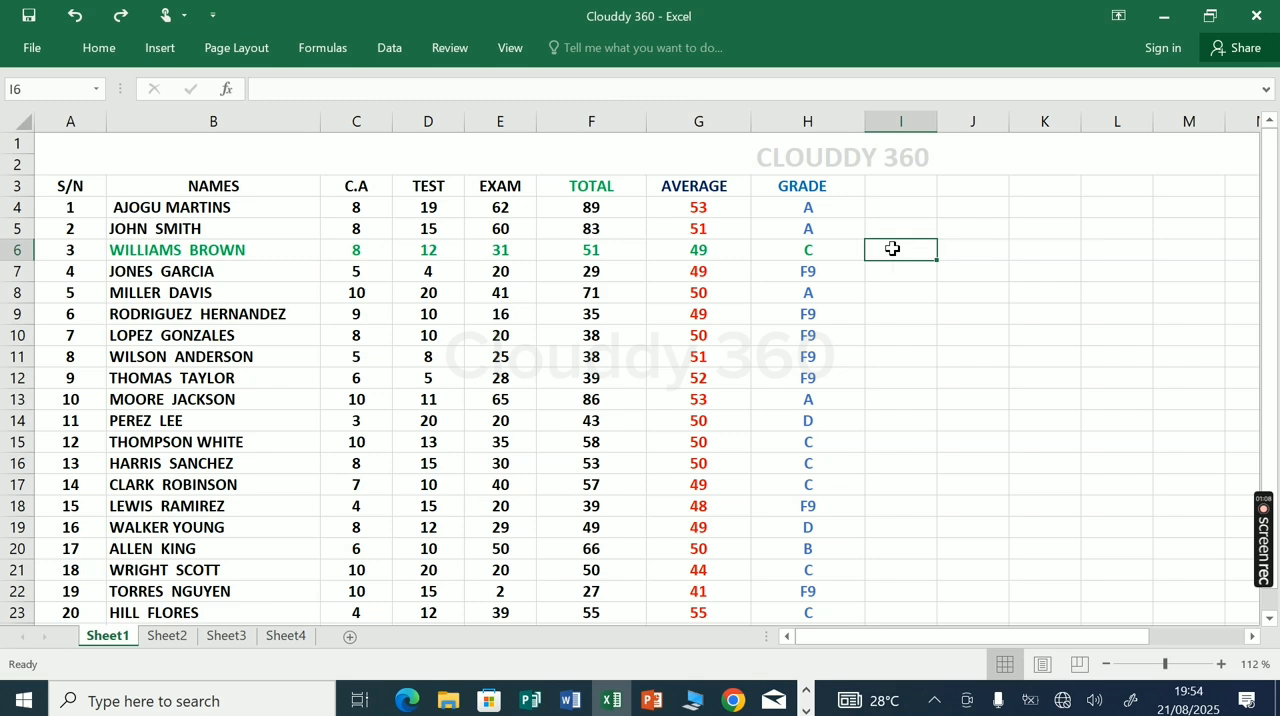
pyautogui.rightClick(893, 251)
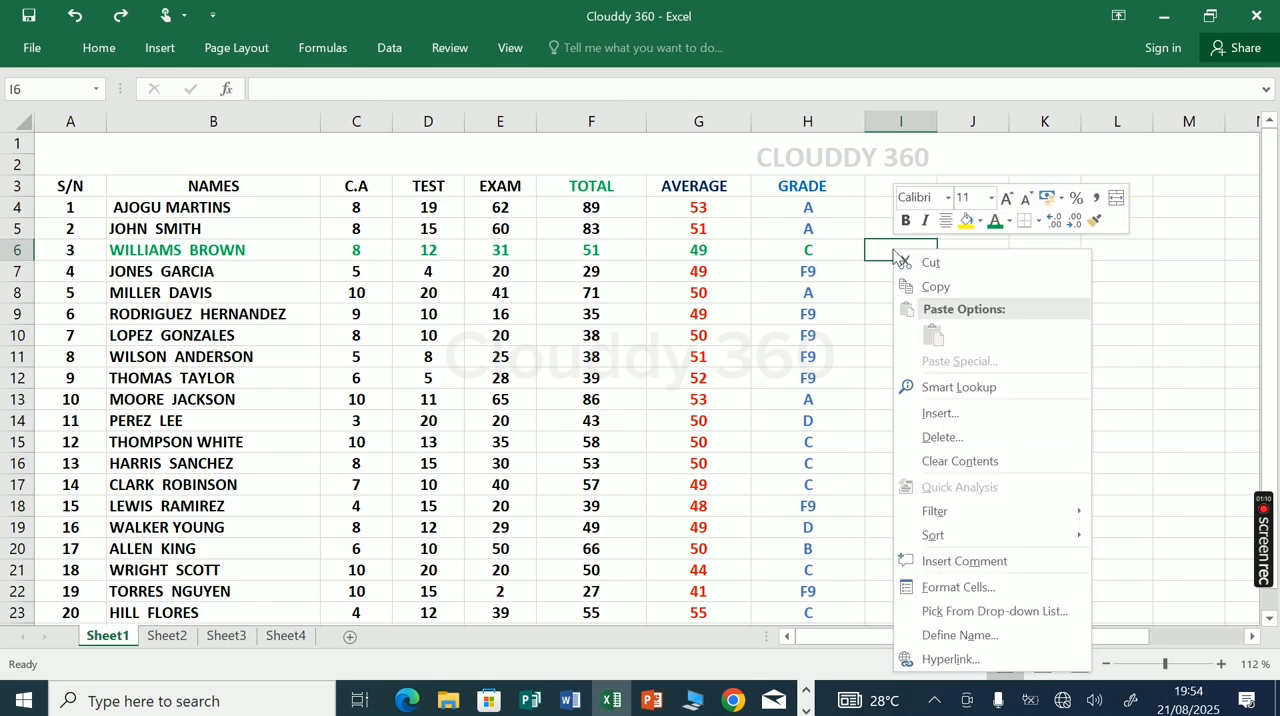
pyautogui.click(945, 438)
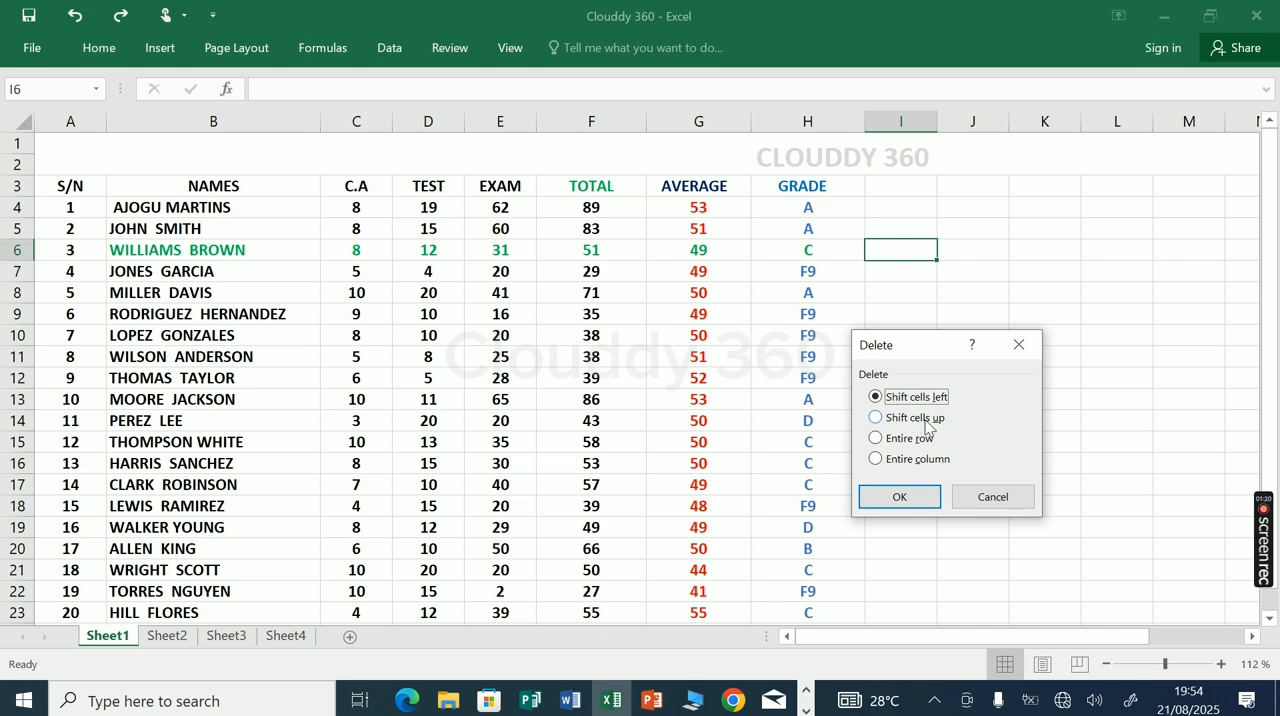
pyautogui.click(876, 439)
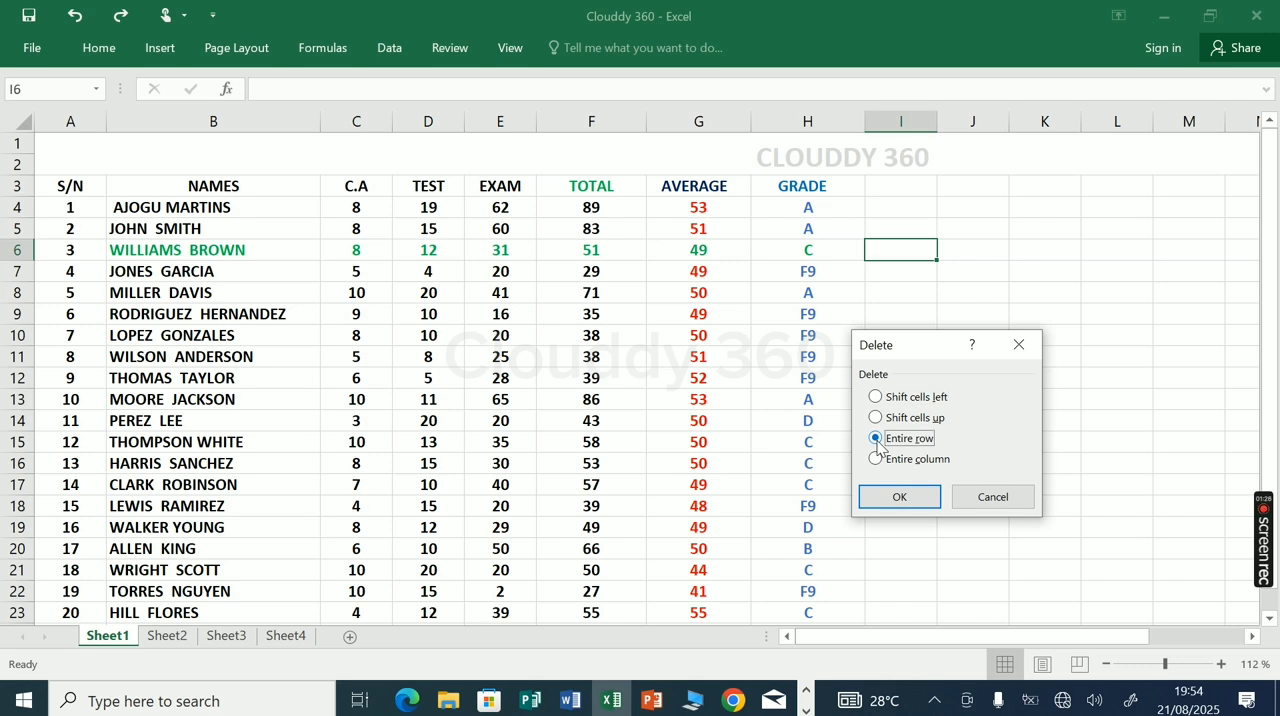
pyautogui.click(897, 500)
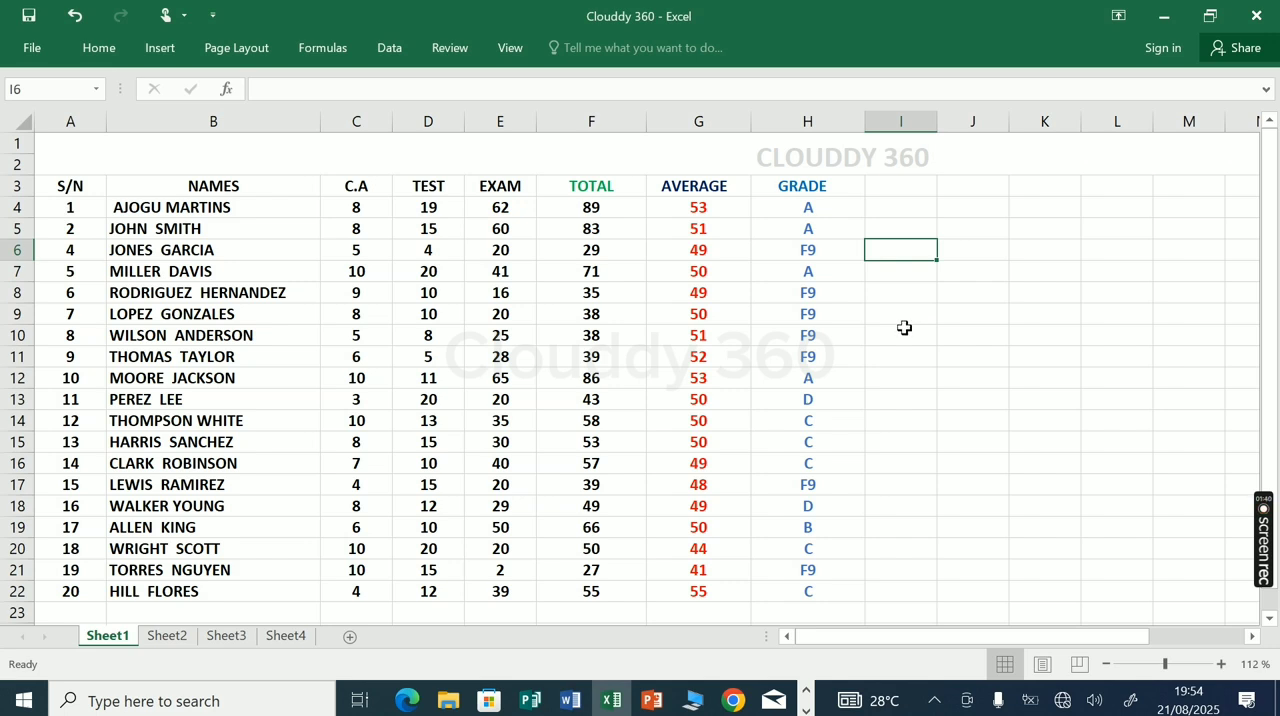
pyautogui.hotkey('ctrl', 'z')
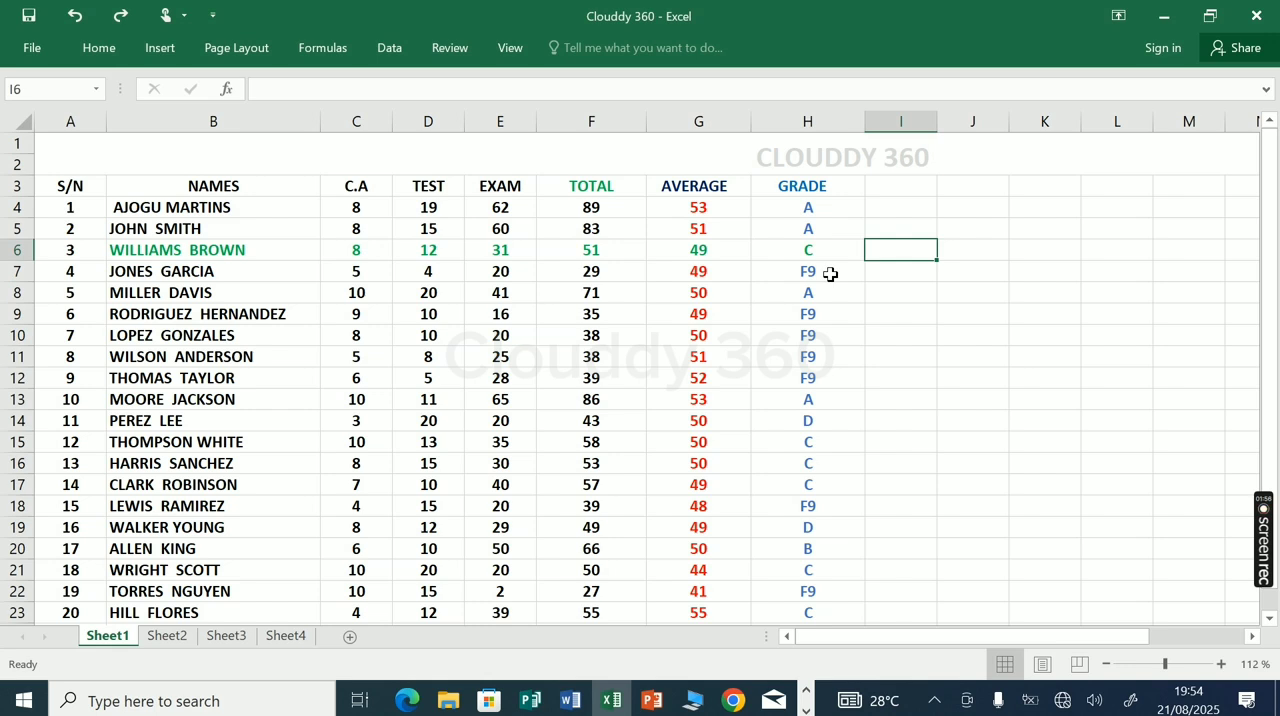
# Insert an entire blank row at row 6, above the green student record, and undo the insertion
pyautogui.rightClick(876, 253)
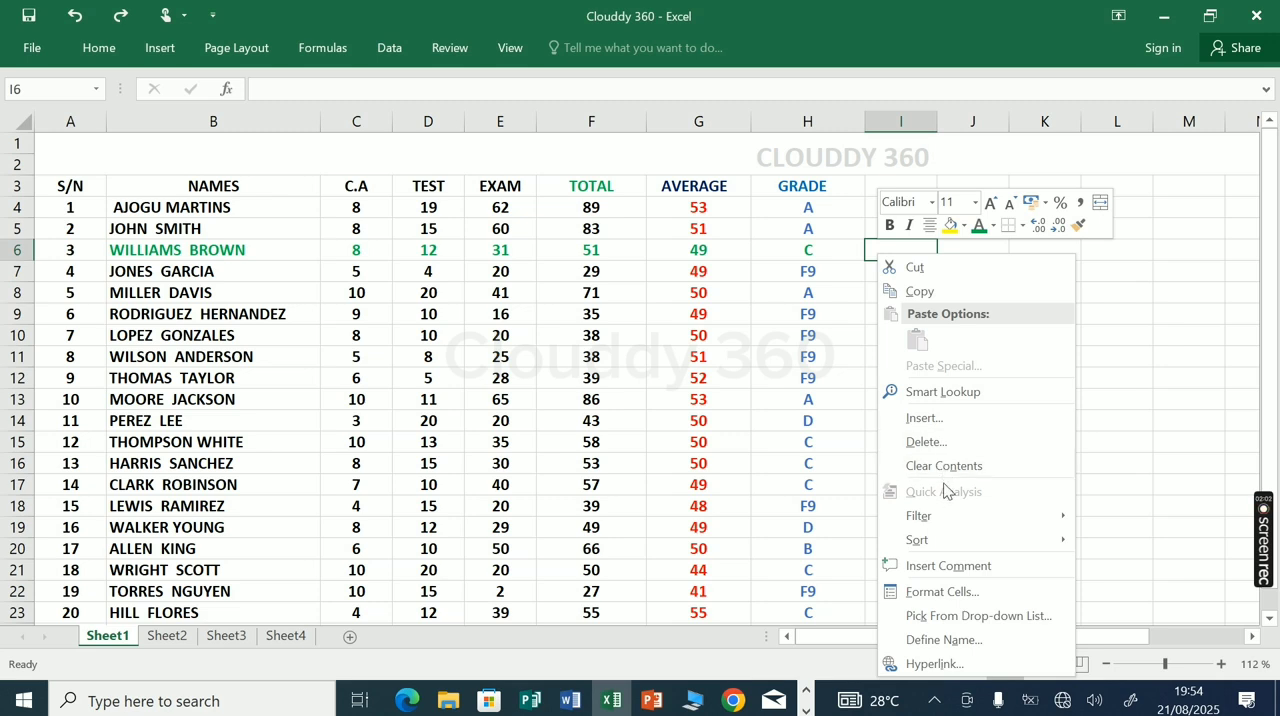
pyautogui.click(926, 418)
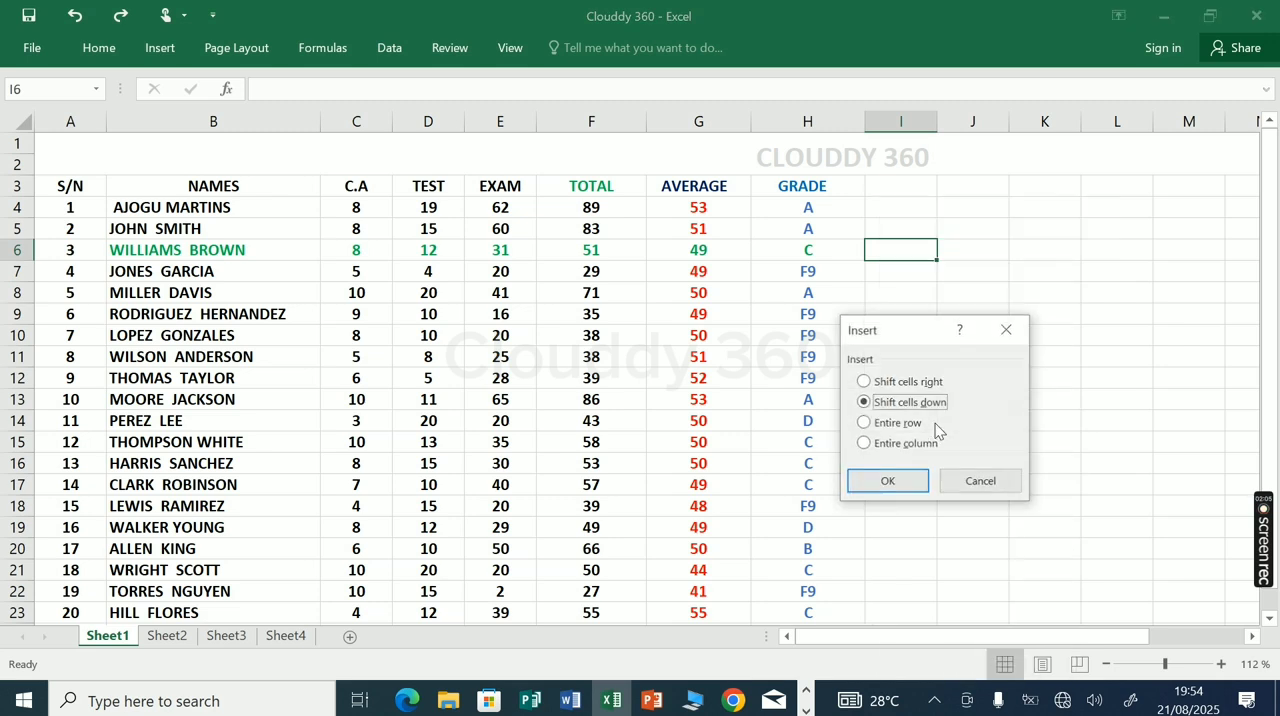
pyautogui.click(864, 424)
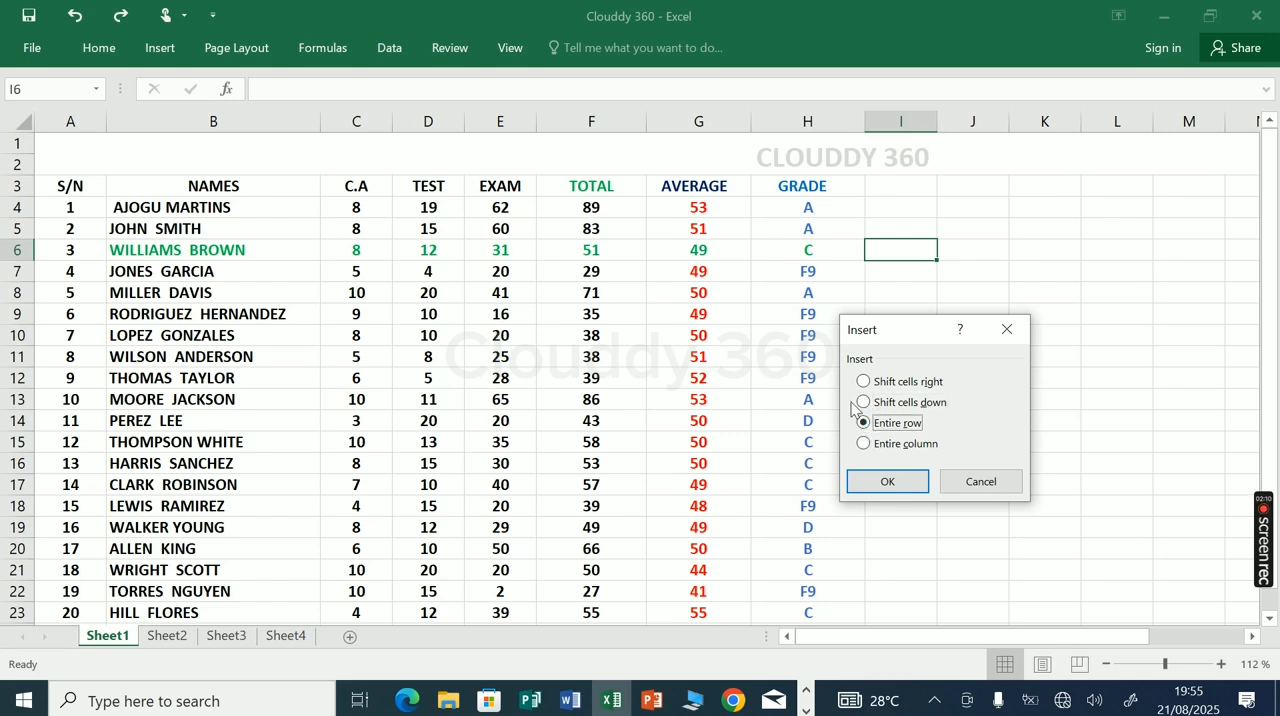
pyautogui.click(903, 487)
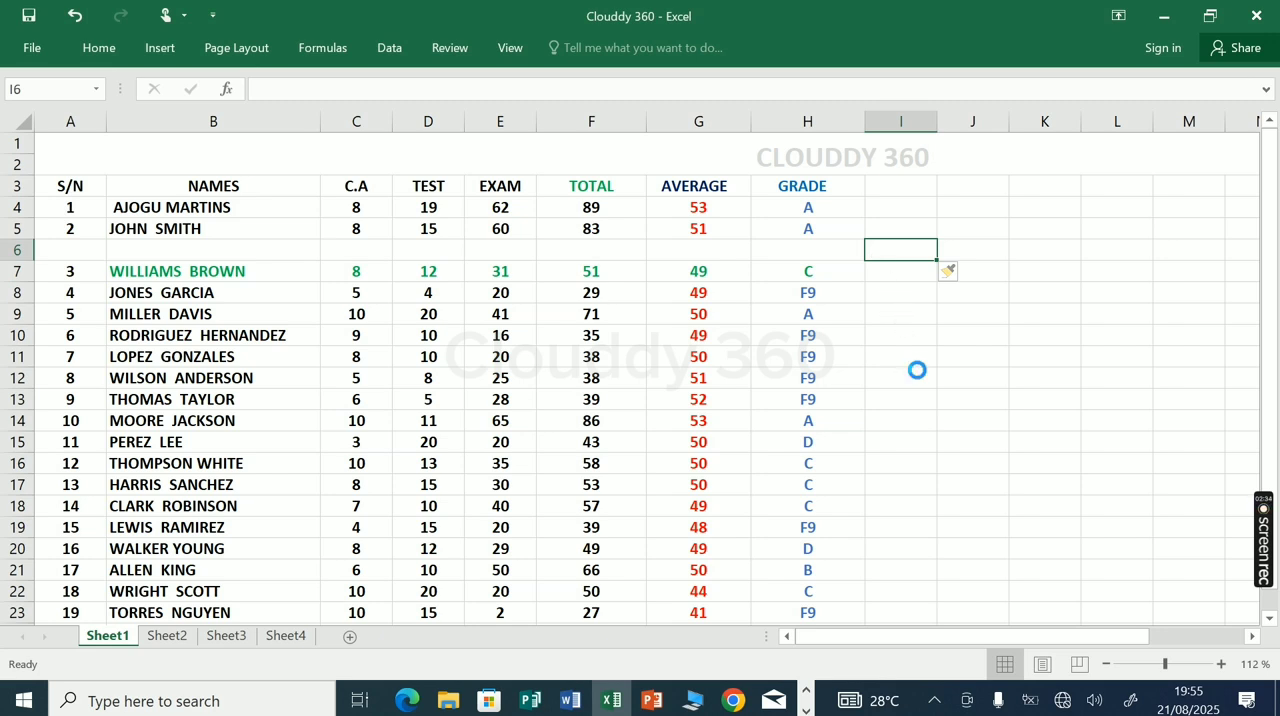
pyautogui.hotkey('ctrl', 'z')
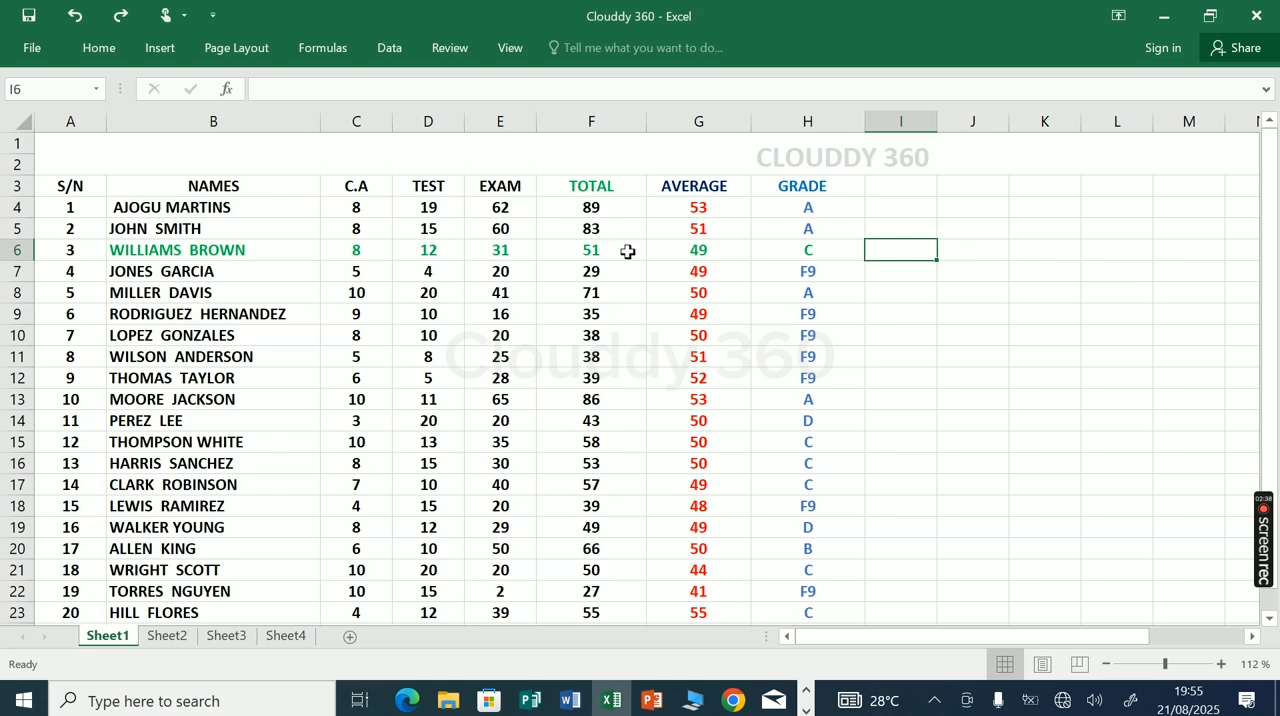
# Delete the entire AVERAGE column G from the results table and undo the deletion
pyautogui.click(705, 190)
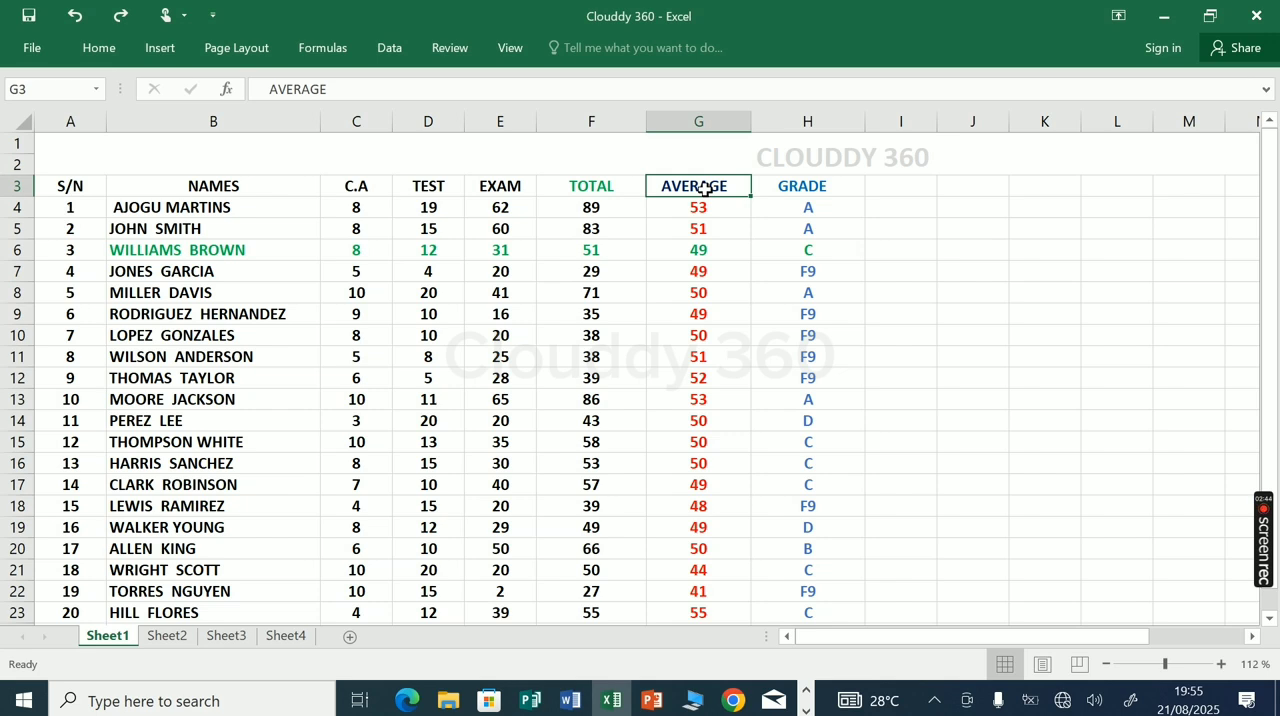
pyautogui.rightClick(705, 190)
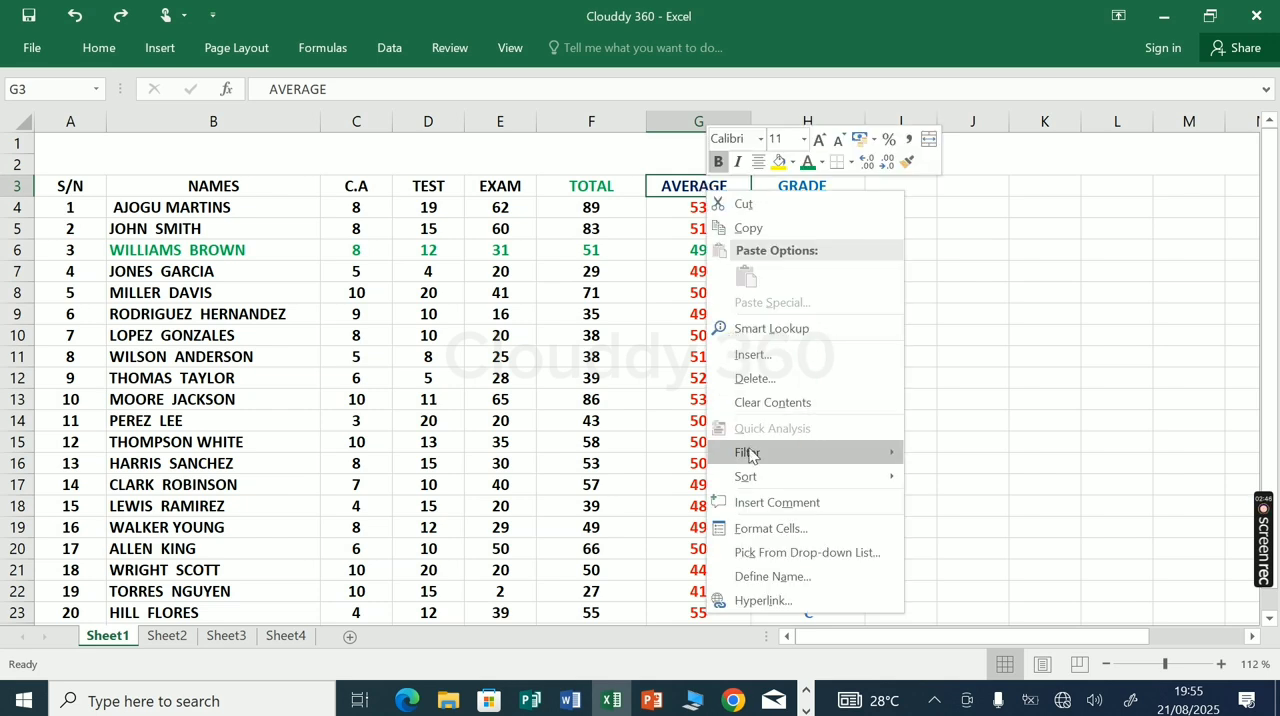
pyautogui.click(752, 379)
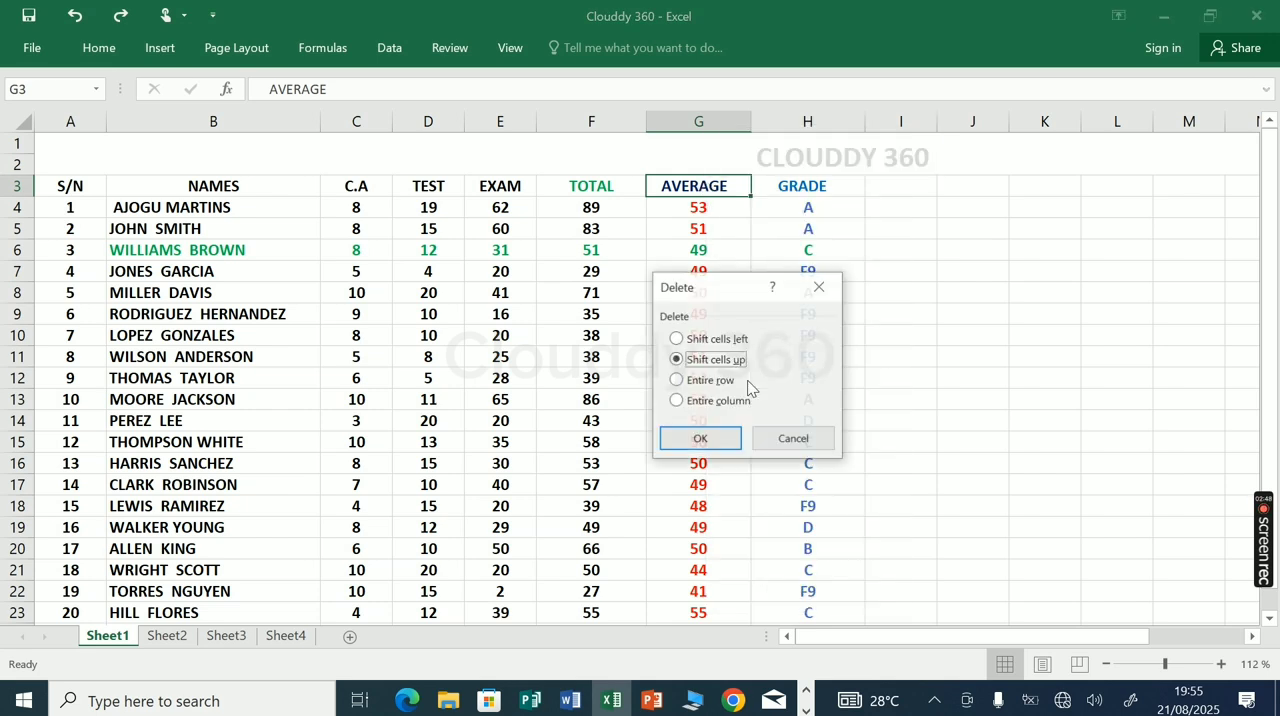
pyautogui.click(676, 401)
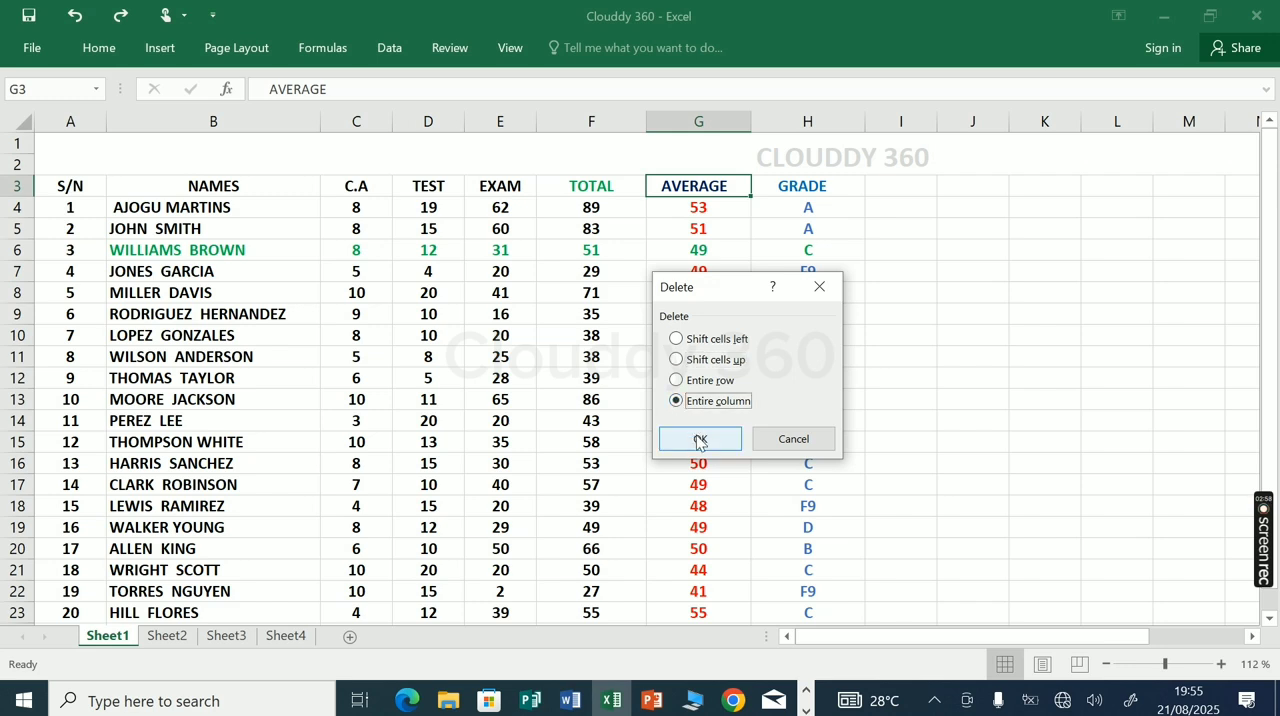
pyautogui.click(700, 437)
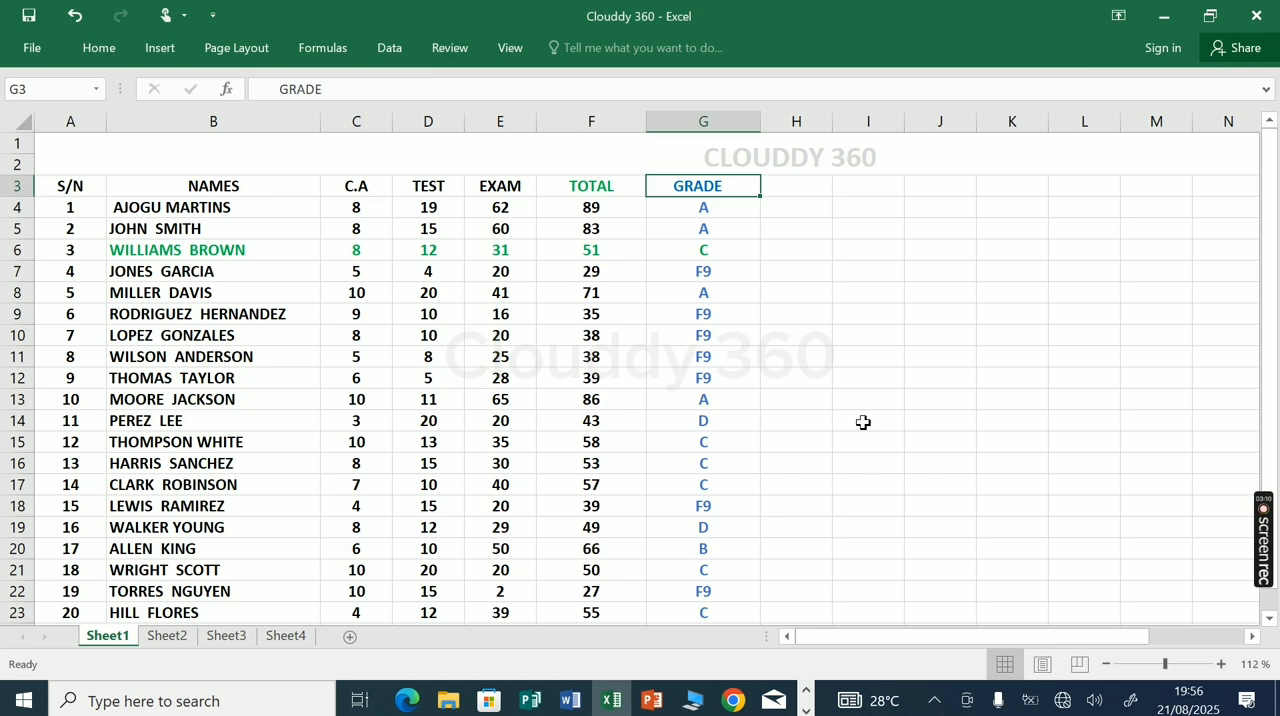
pyautogui.hotkey('ctrl', 'z')
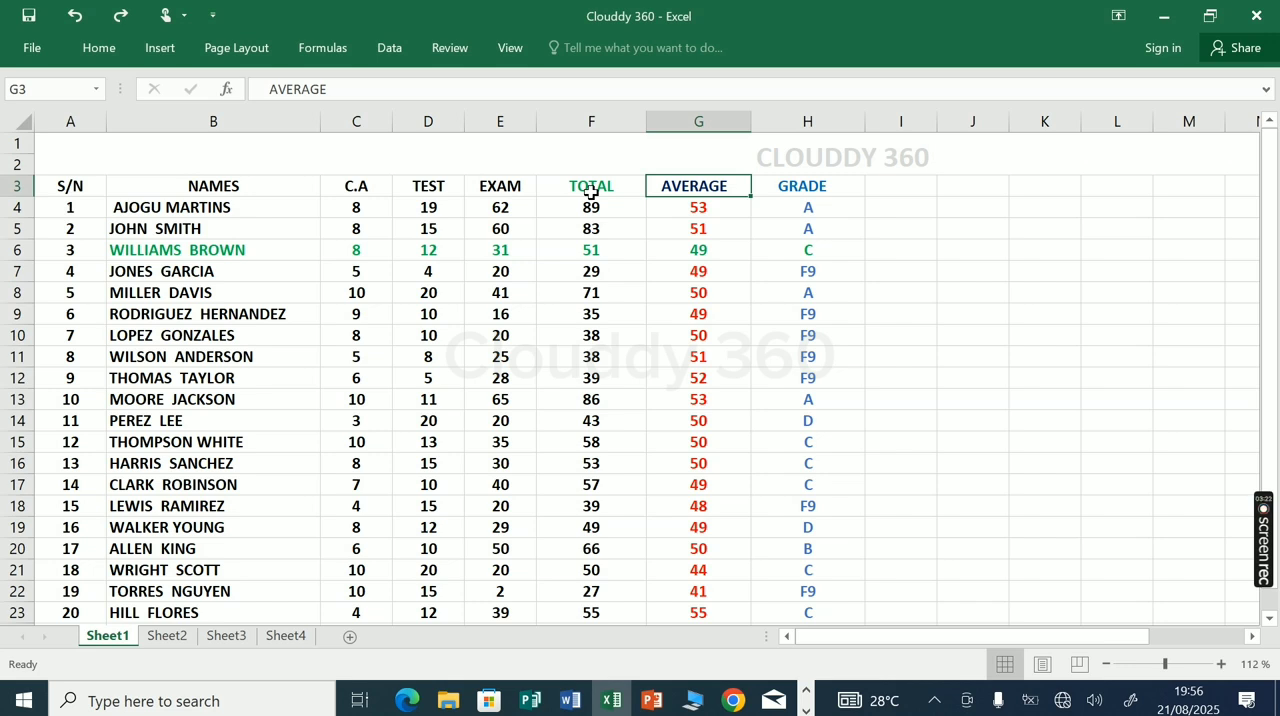
# Insert an entire blank column between the TOTAL and AVERAGE columns
pyautogui.rightClick(724, 186)
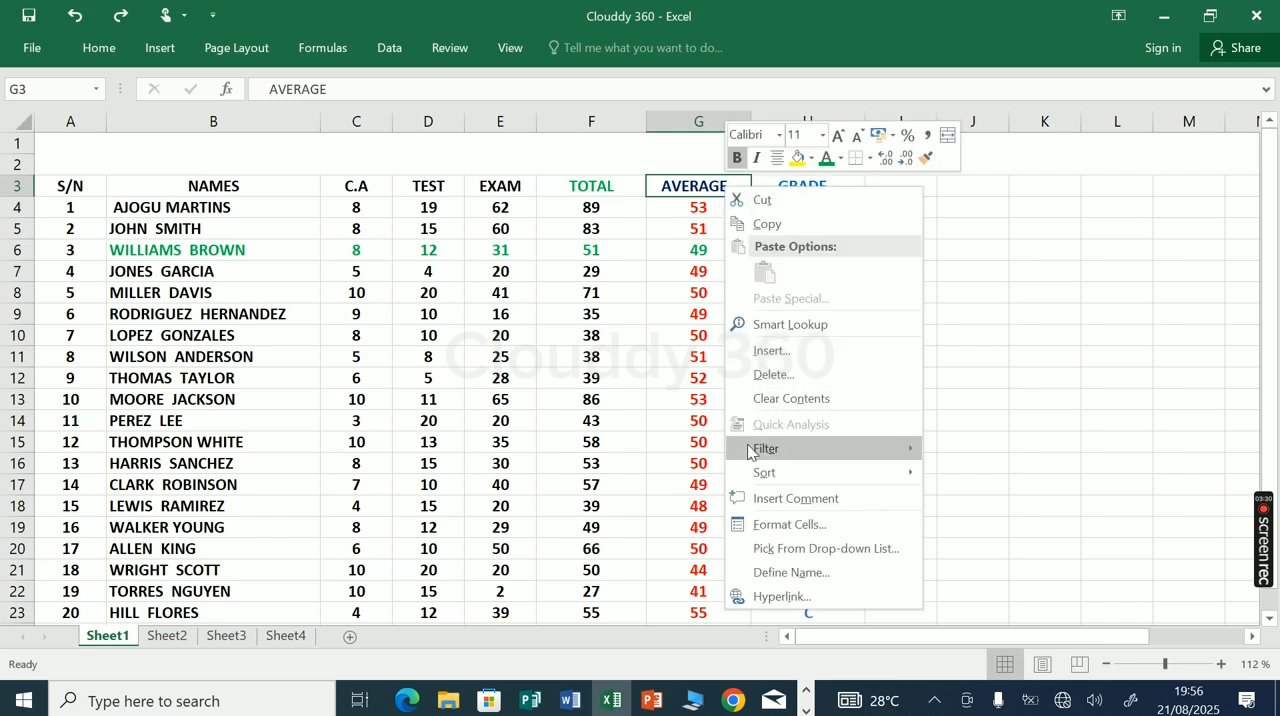
pyautogui.click(777, 352)
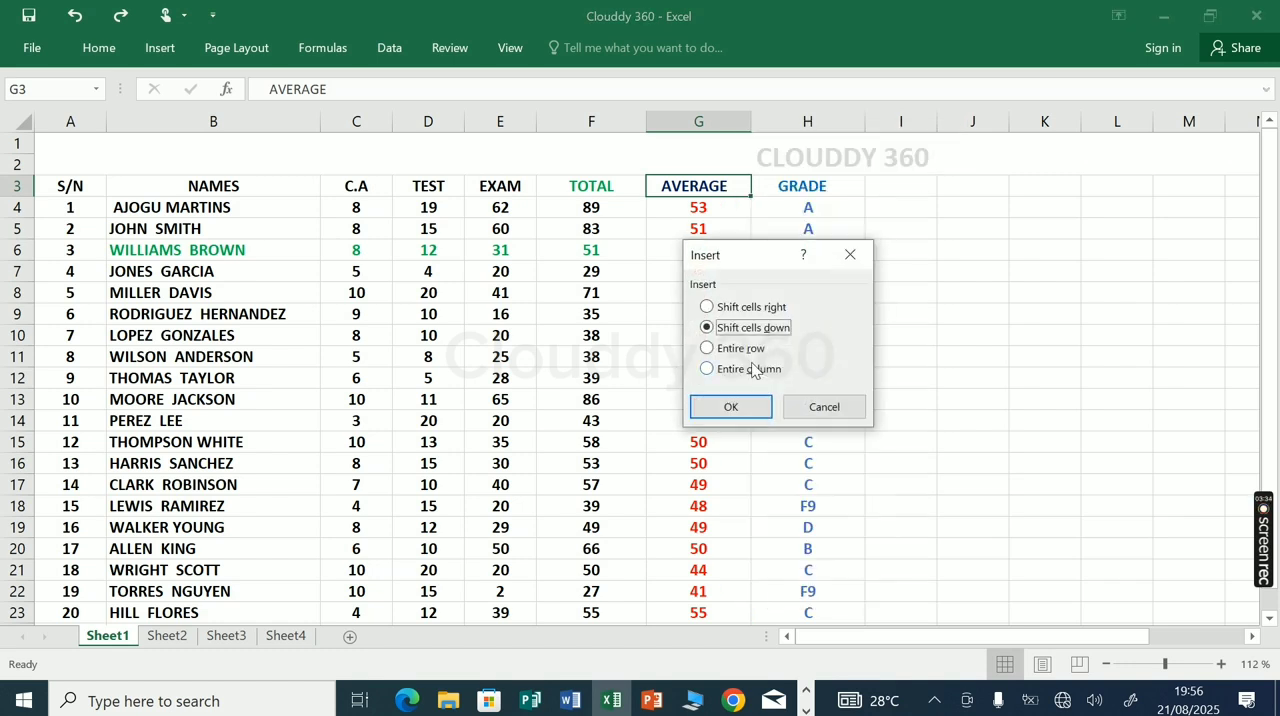
pyautogui.click(707, 370)
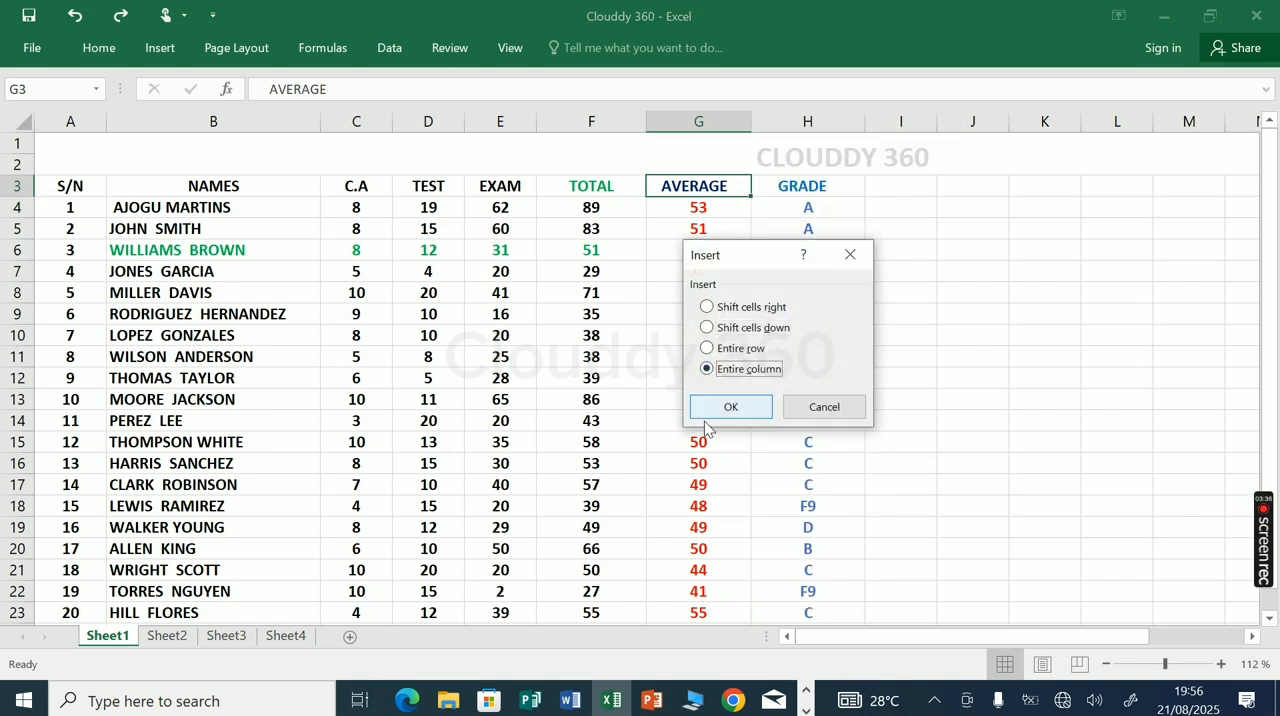
pyautogui.click(727, 418)
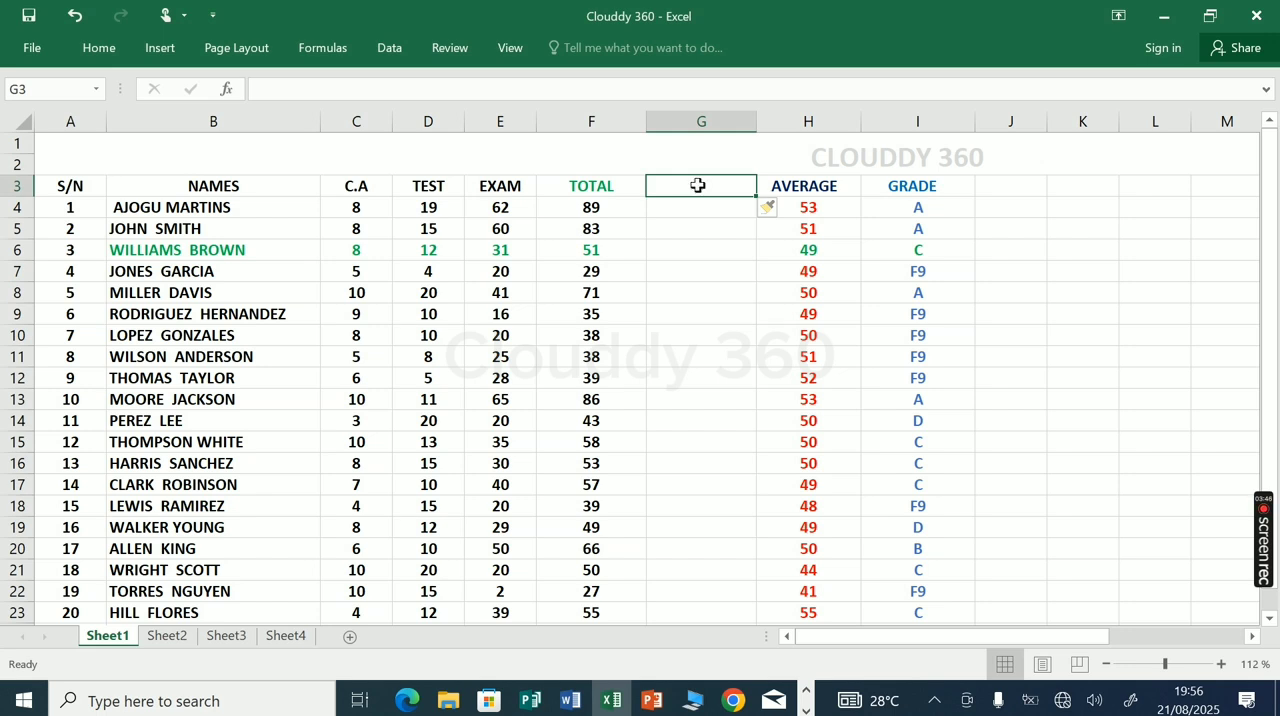
# Enter "bxnbxb" as the heading in G3 of the new column, and undo both the entry and the column insertion
pyautogui.write('bx')
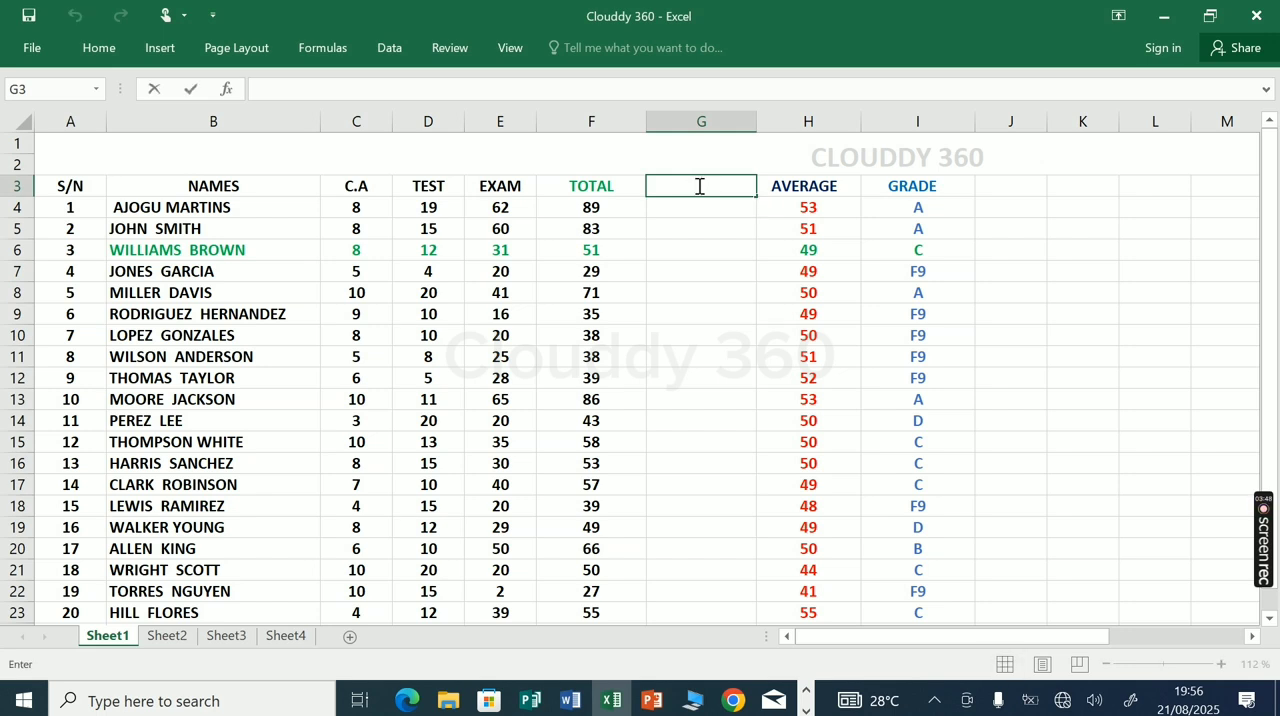
pyautogui.write('nbxb')
pyautogui.hotkey('ctrl', 'z')
pyautogui.hotkey('ctrl', 'y')
pyautogui.hotkey('ctrl', 'z')
pyautogui.hotkey('ctrl', 'y')
pyautogui.click(782, 396)
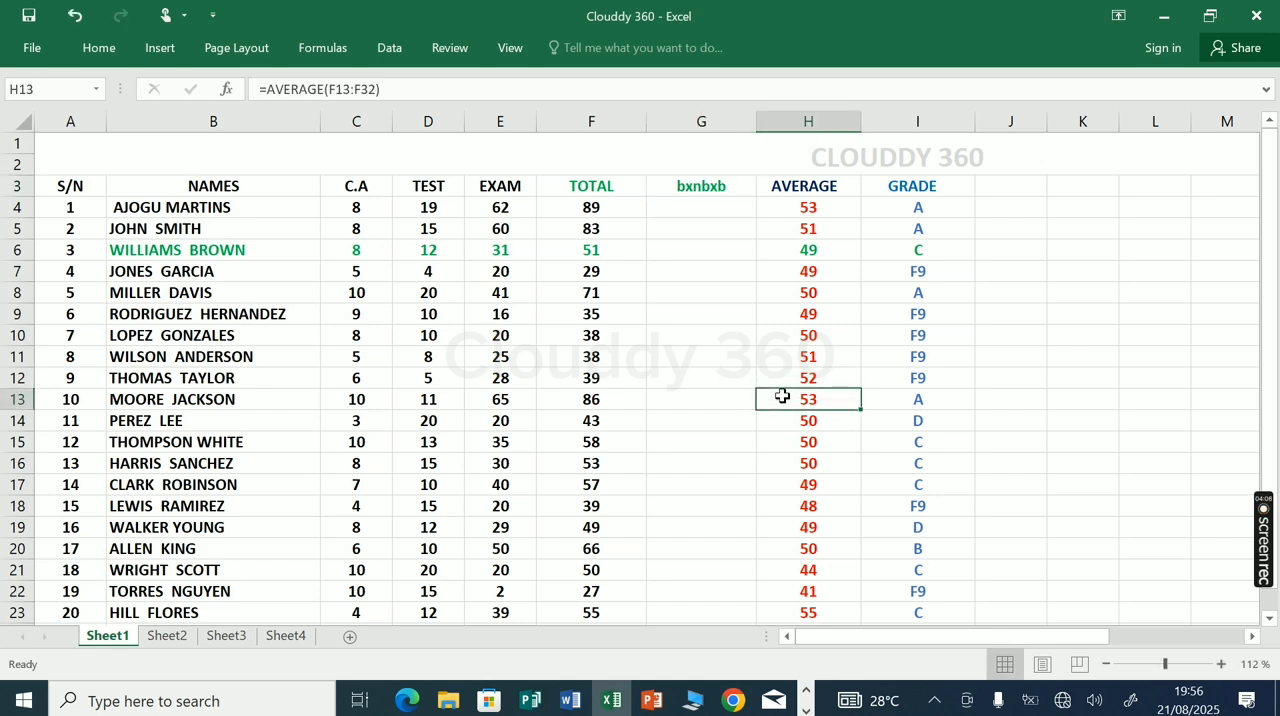
pyautogui.hotkey('ctrl', 'z')
pyautogui.hotkey('ctrl', 'z')
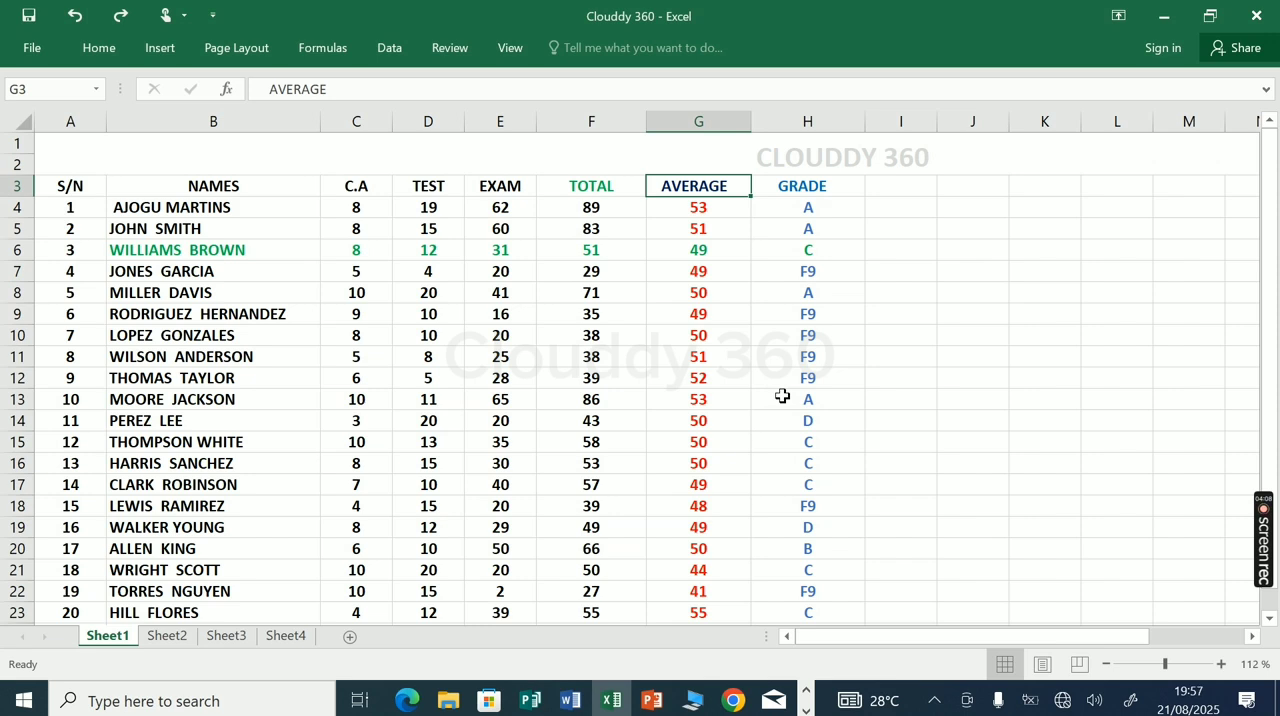